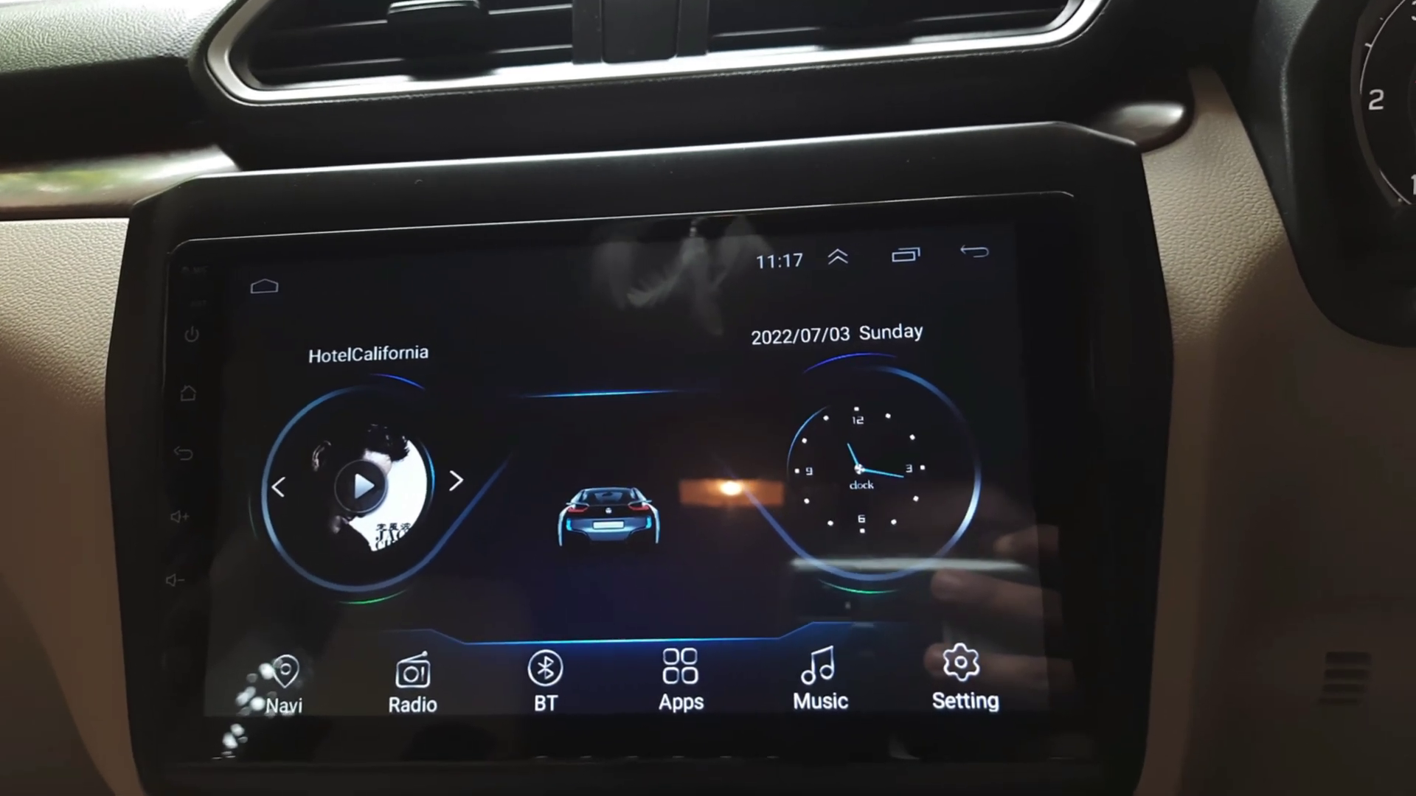
- From the second apps page, open Car Settings and select the Android Settings section
left_click(680, 675)
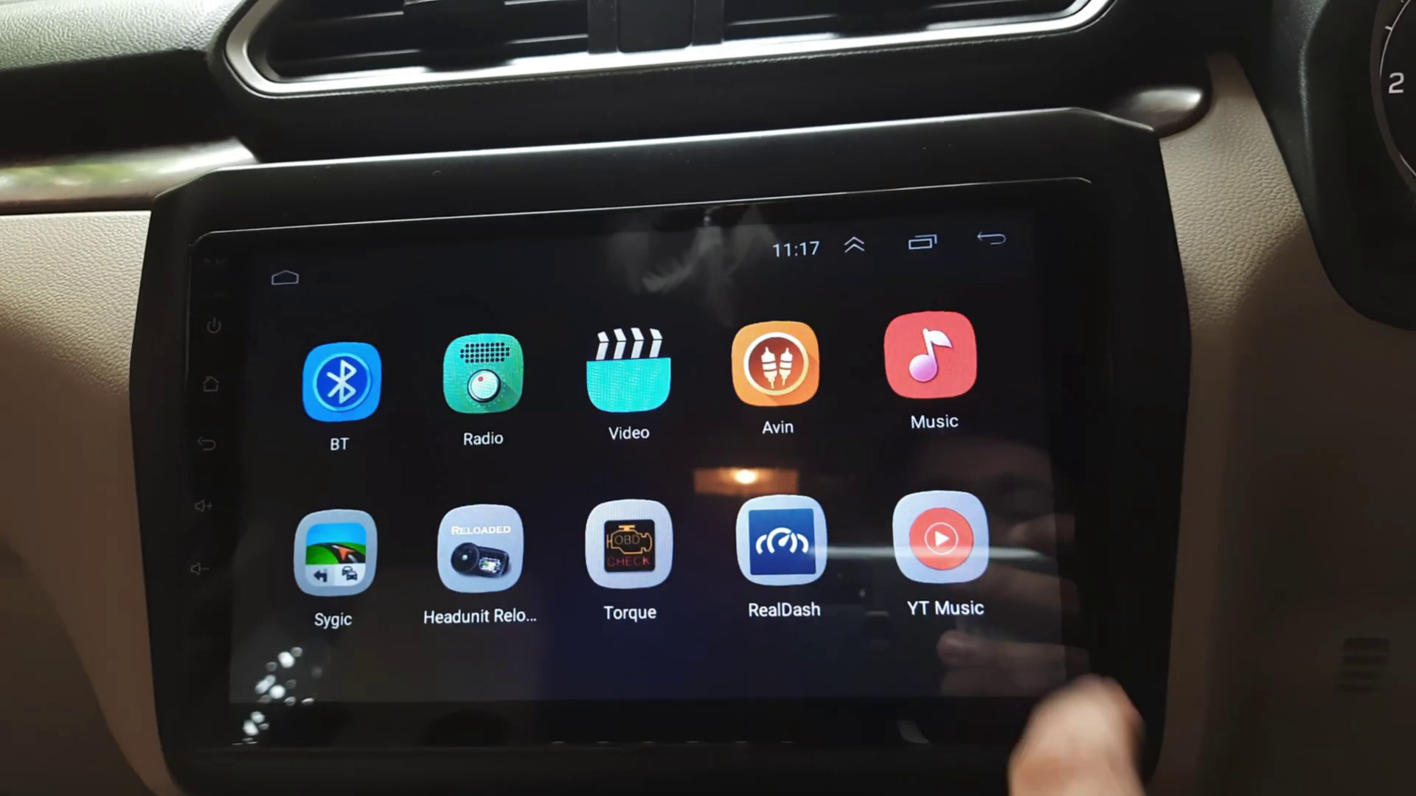
left_click_drag(963, 652, 354, 664)
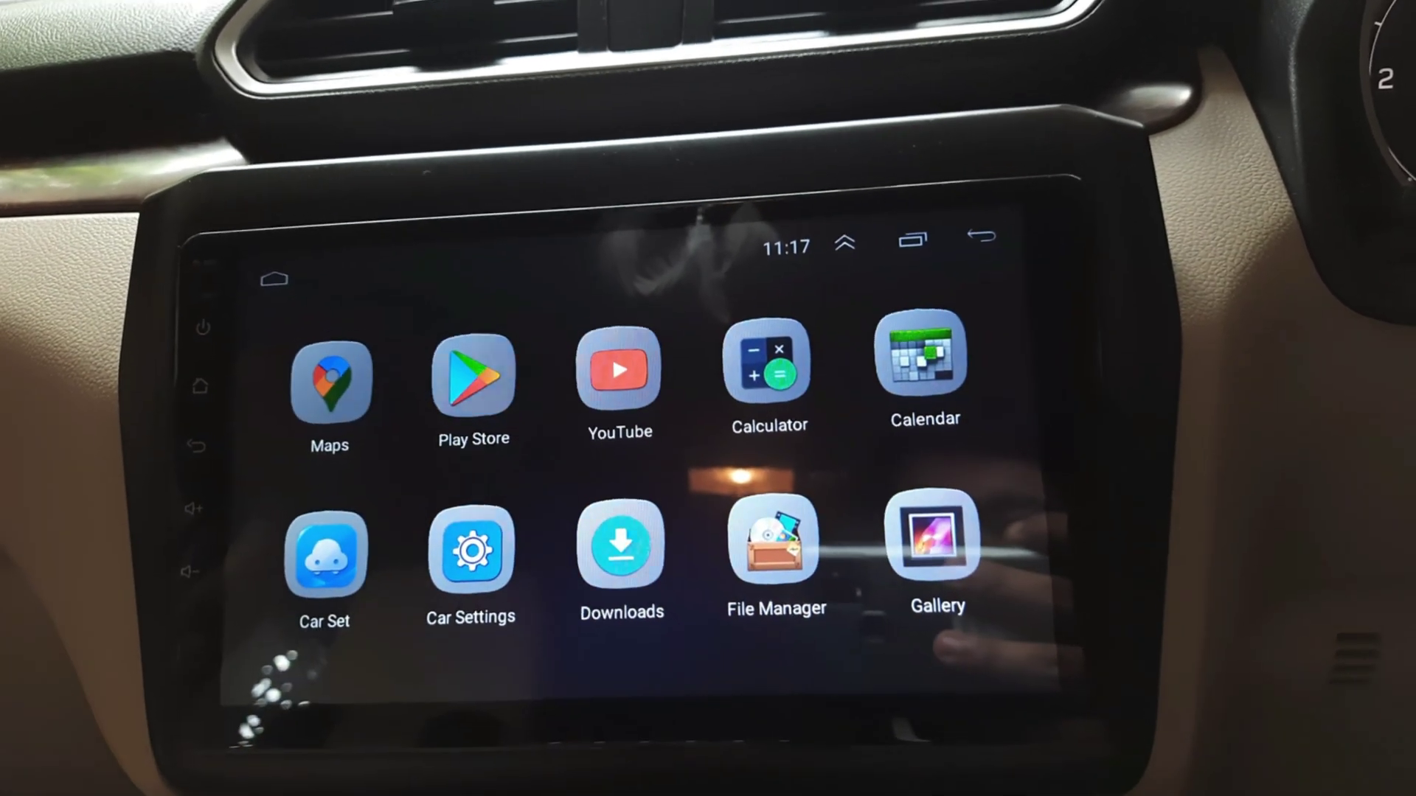
left_click(471, 549)
left_click_drag(288, 664, 276, 344)
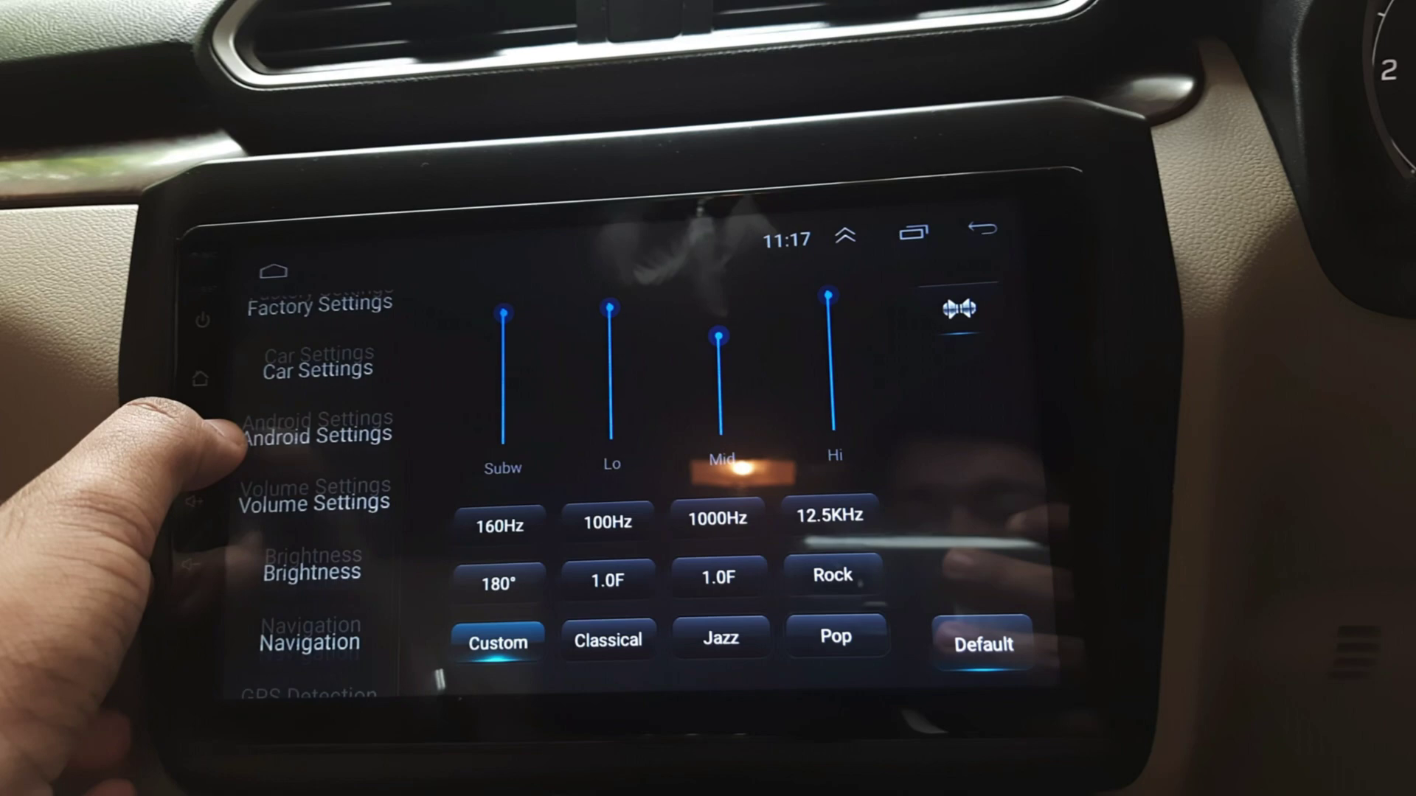
left_click(332, 393)
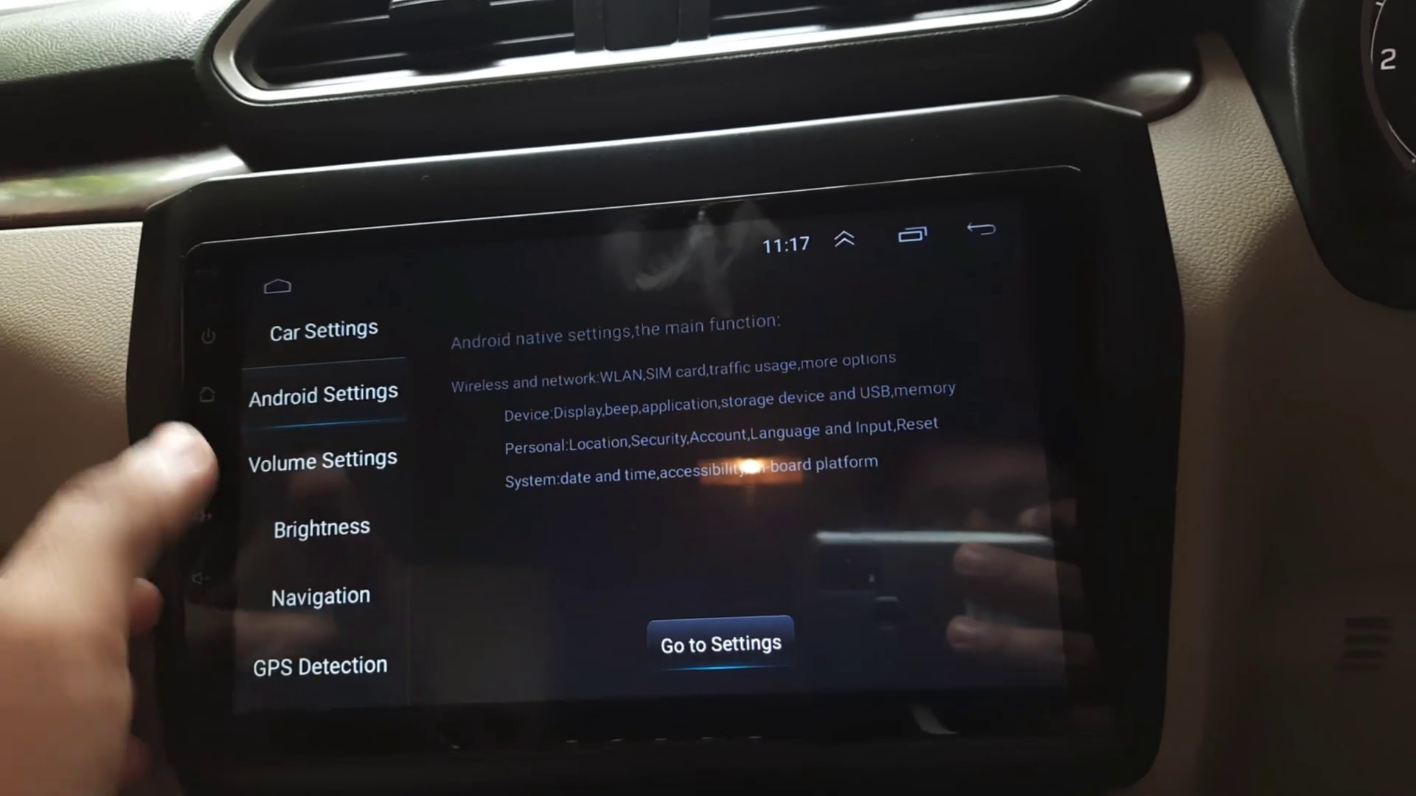
- Launch the native Android Settings and open the About vehicular platform page
left_click(726, 637)
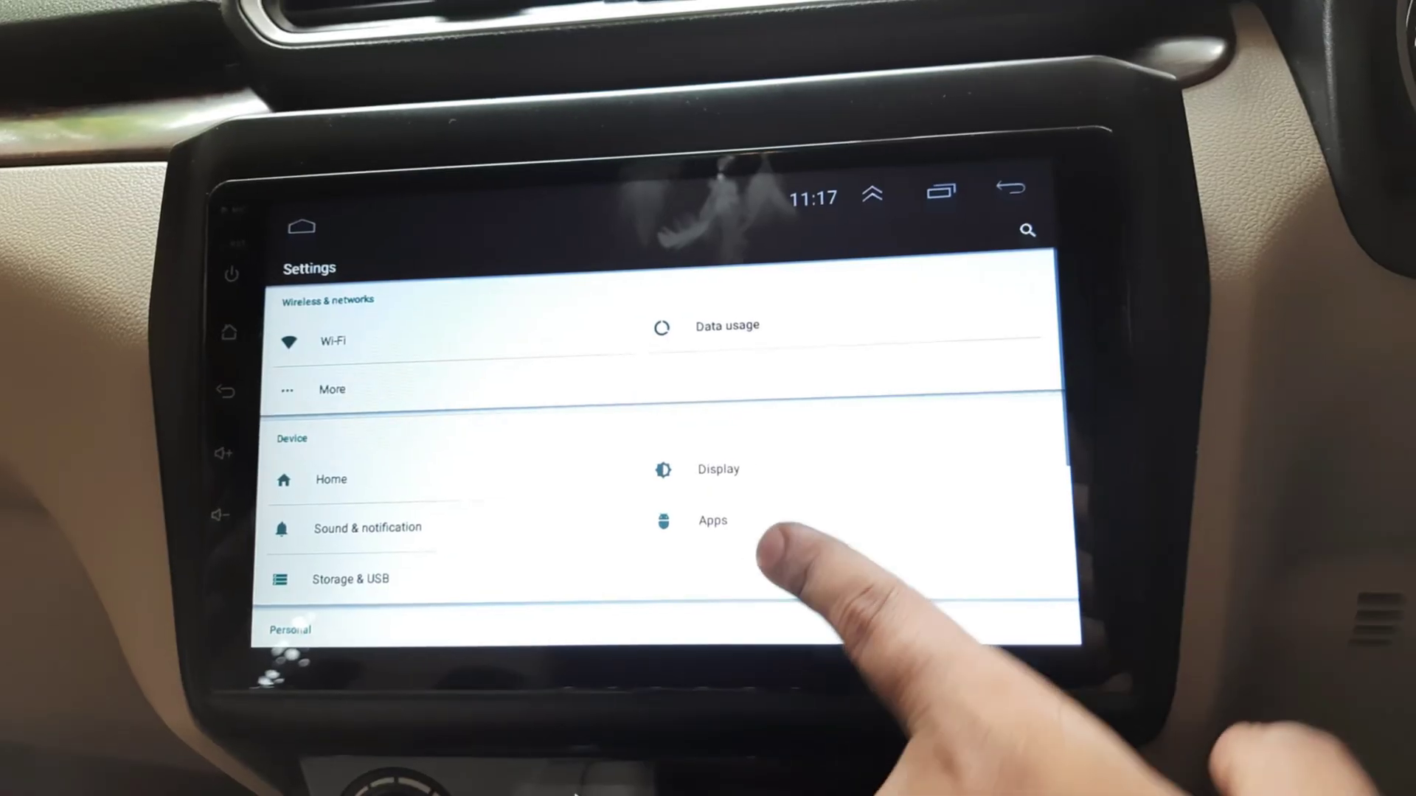
left_click_drag(774, 553, 963, 376)
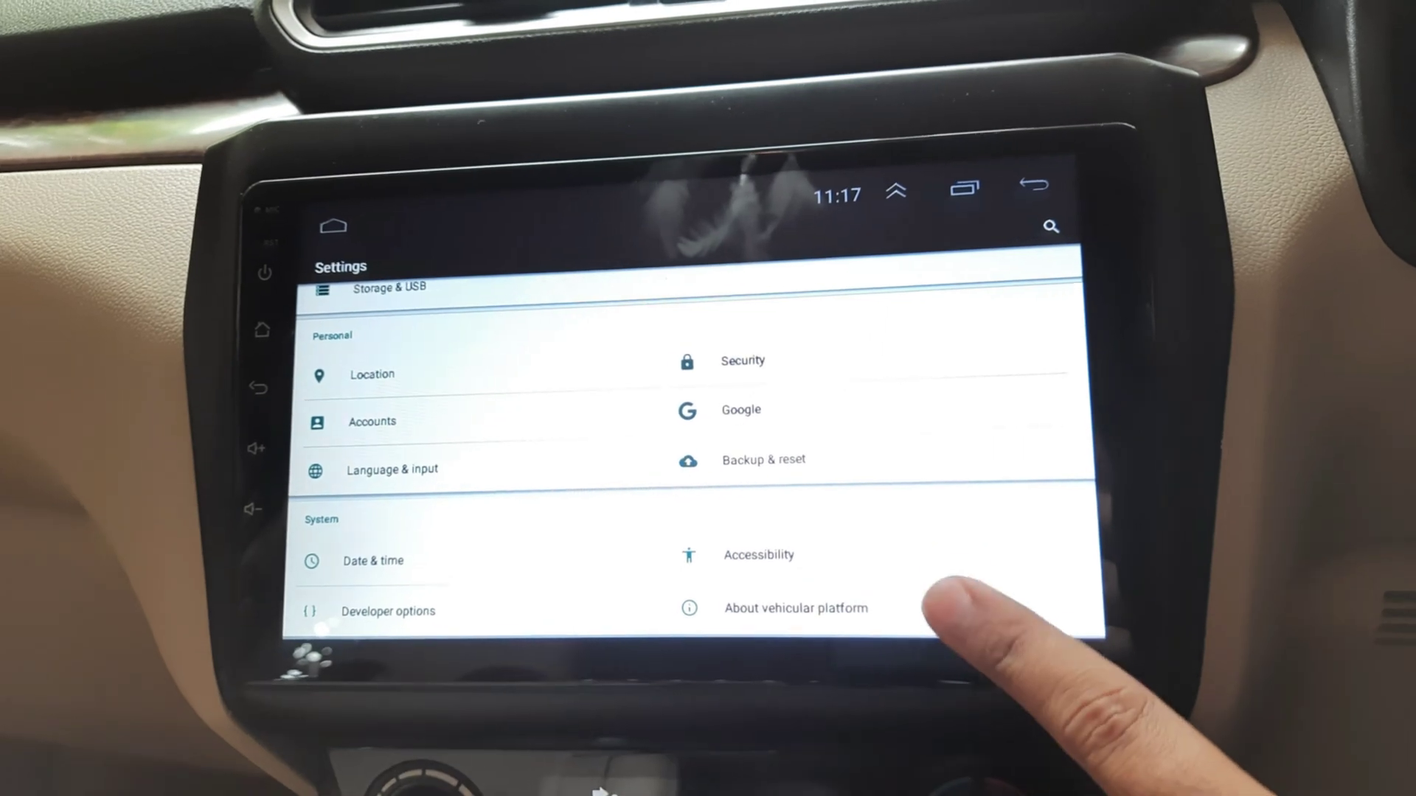
left_click(841, 616)
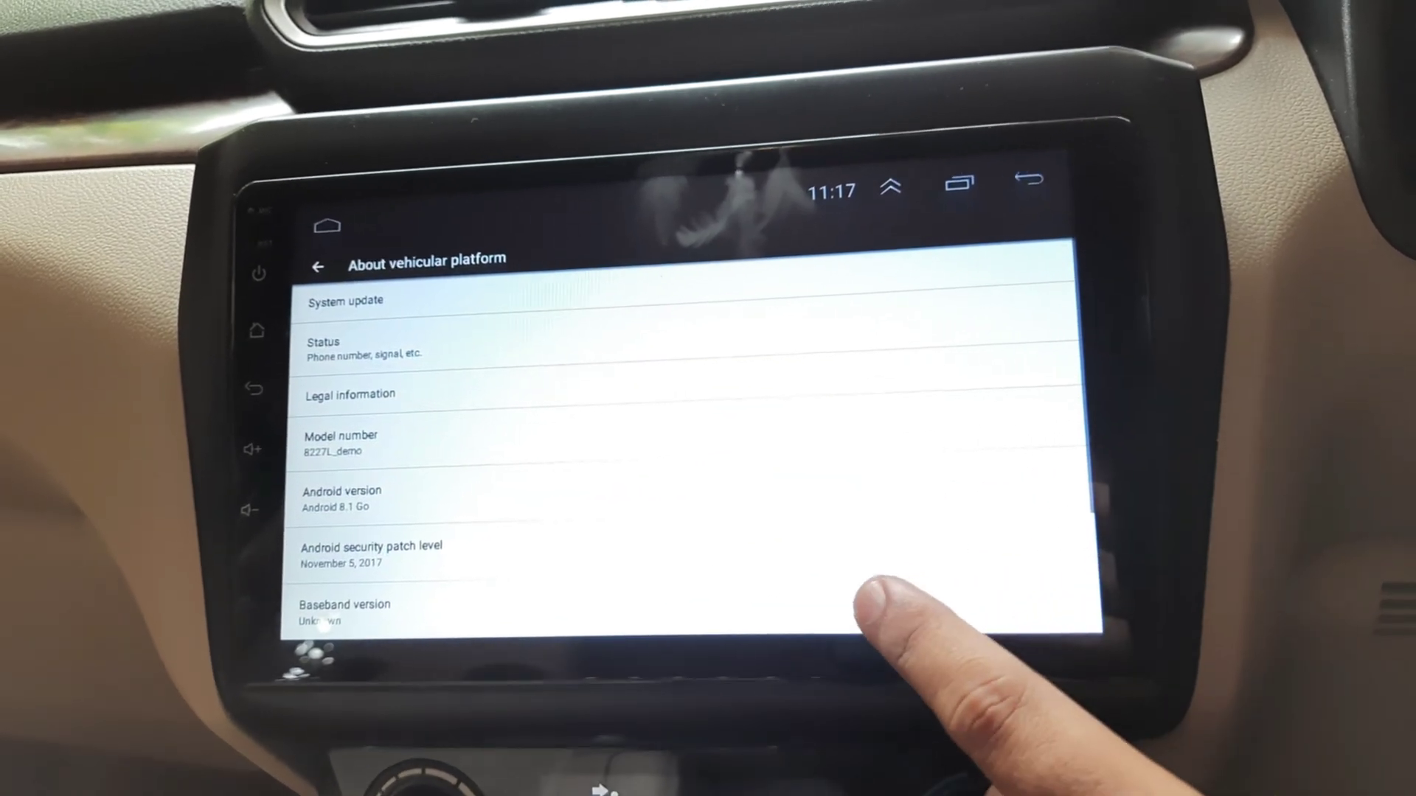
left_click_drag(996, 575, 1050, 420)
left_click_drag(842, 597, 852, 547)
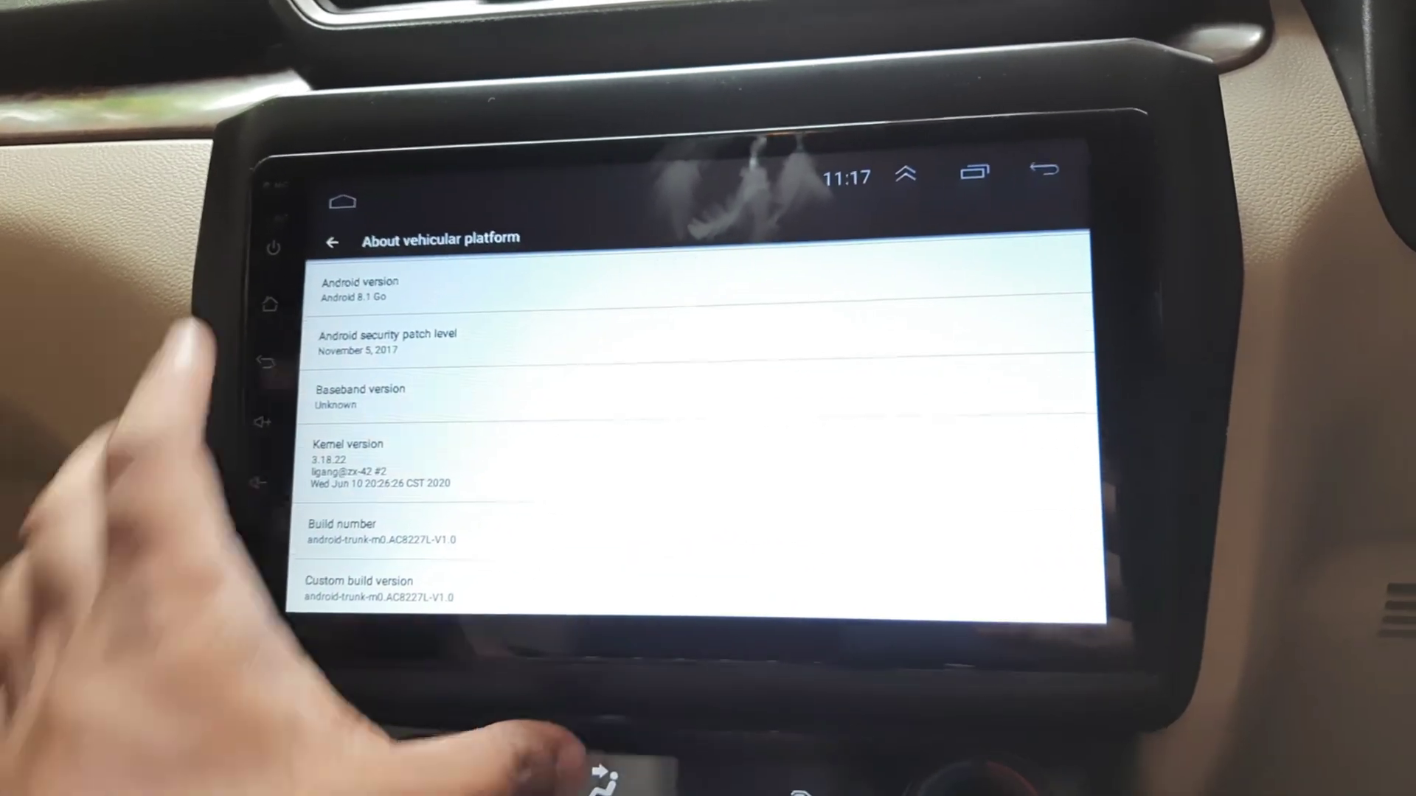
- Back in Settings, turn on the Developer options master toggle and allow development settings
left_click(327, 258)
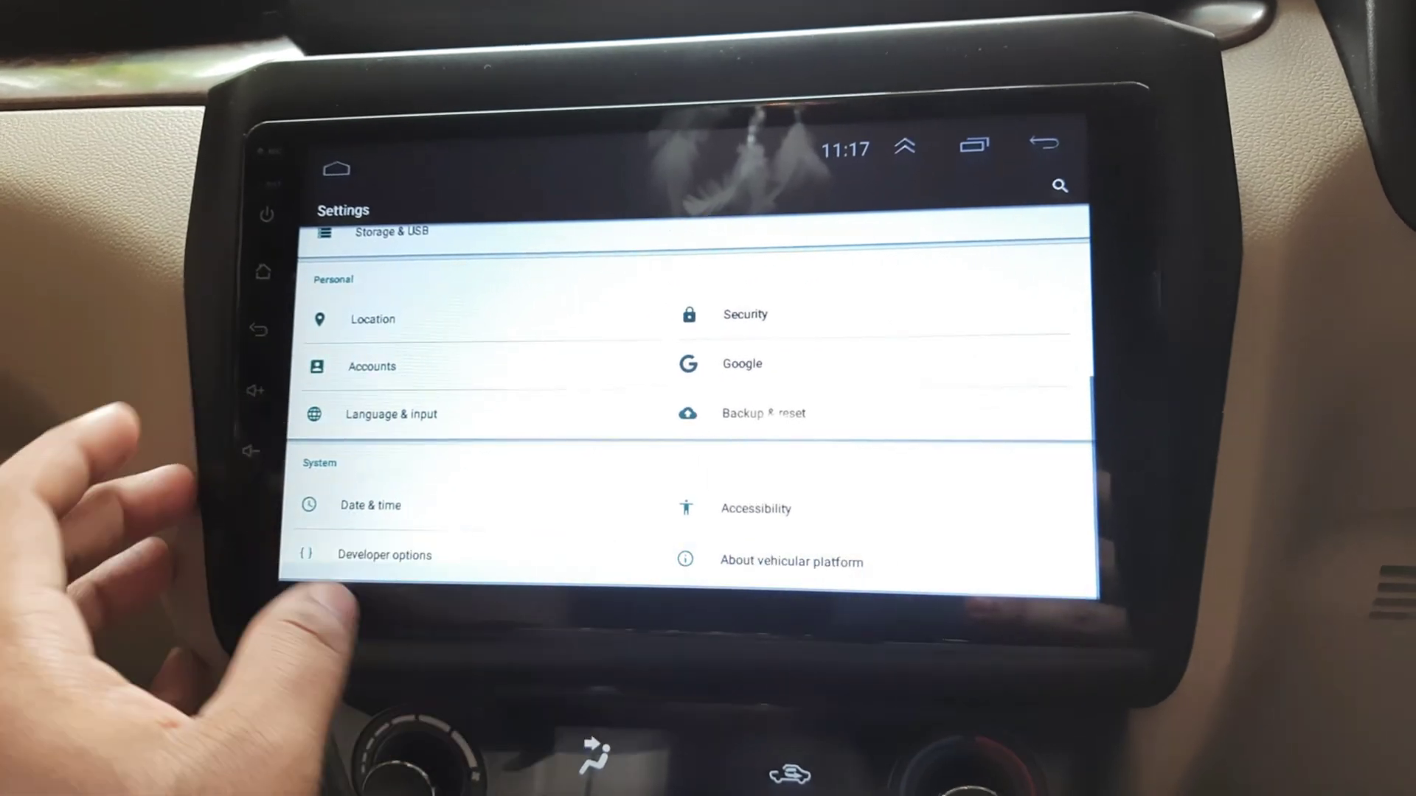
left_click(376, 556)
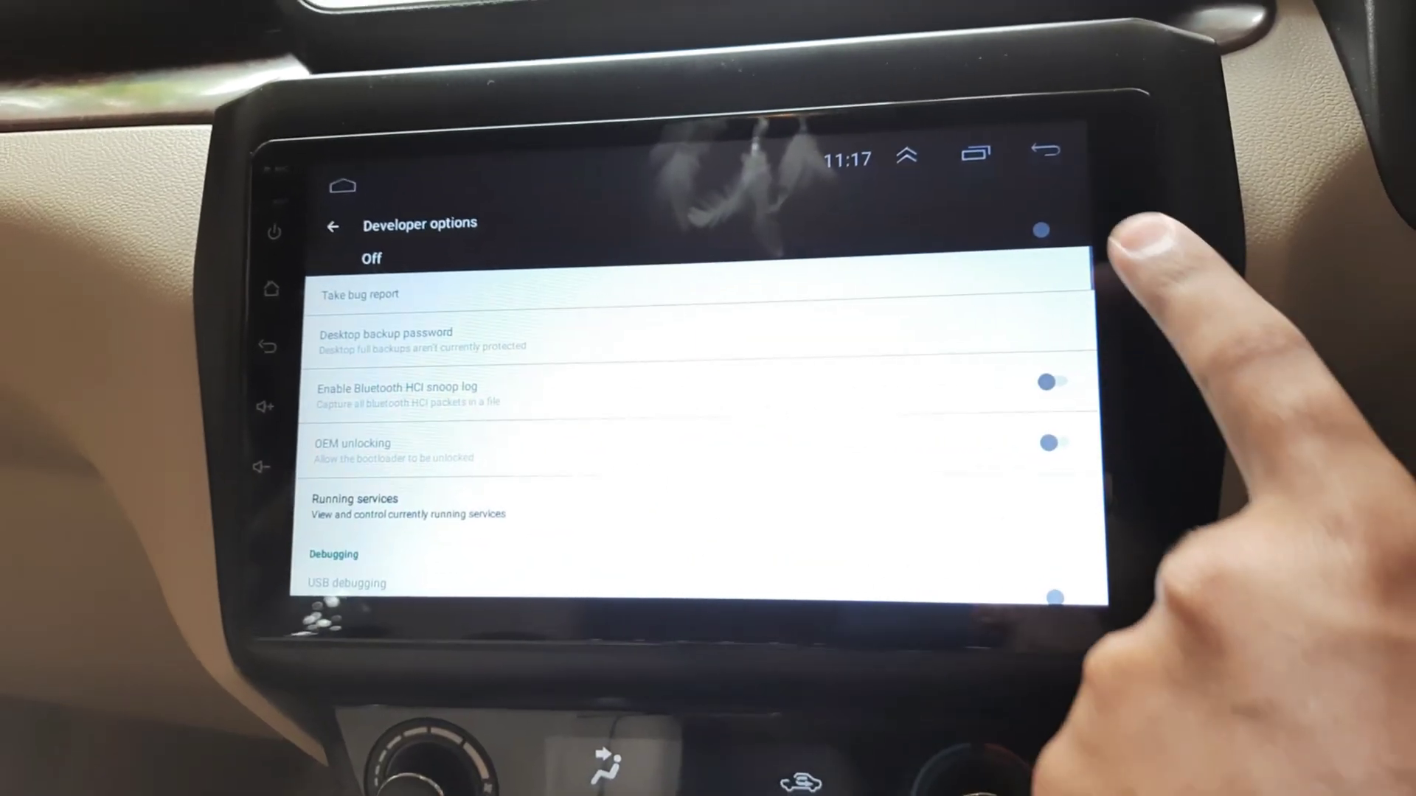
left_click(1036, 226)
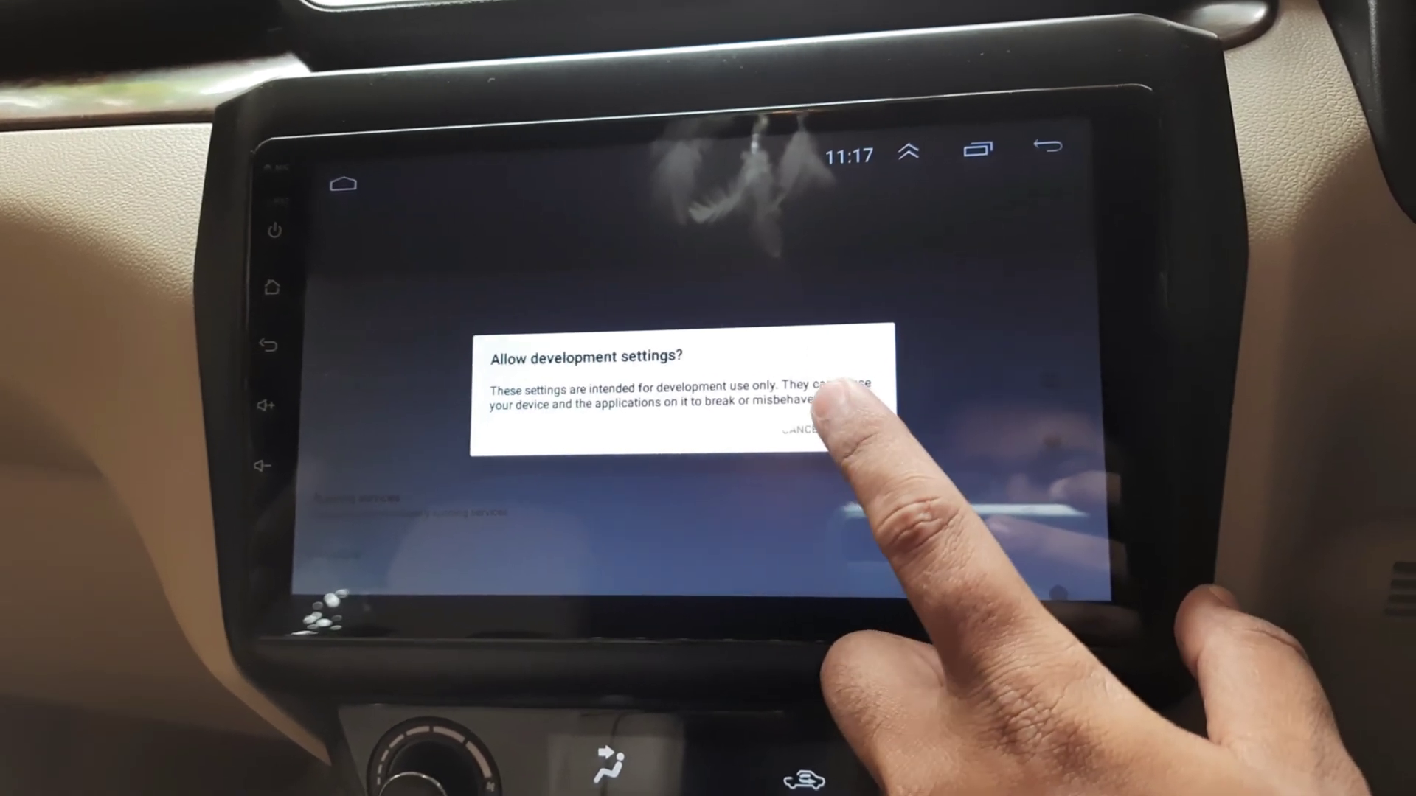
left_click(874, 432)
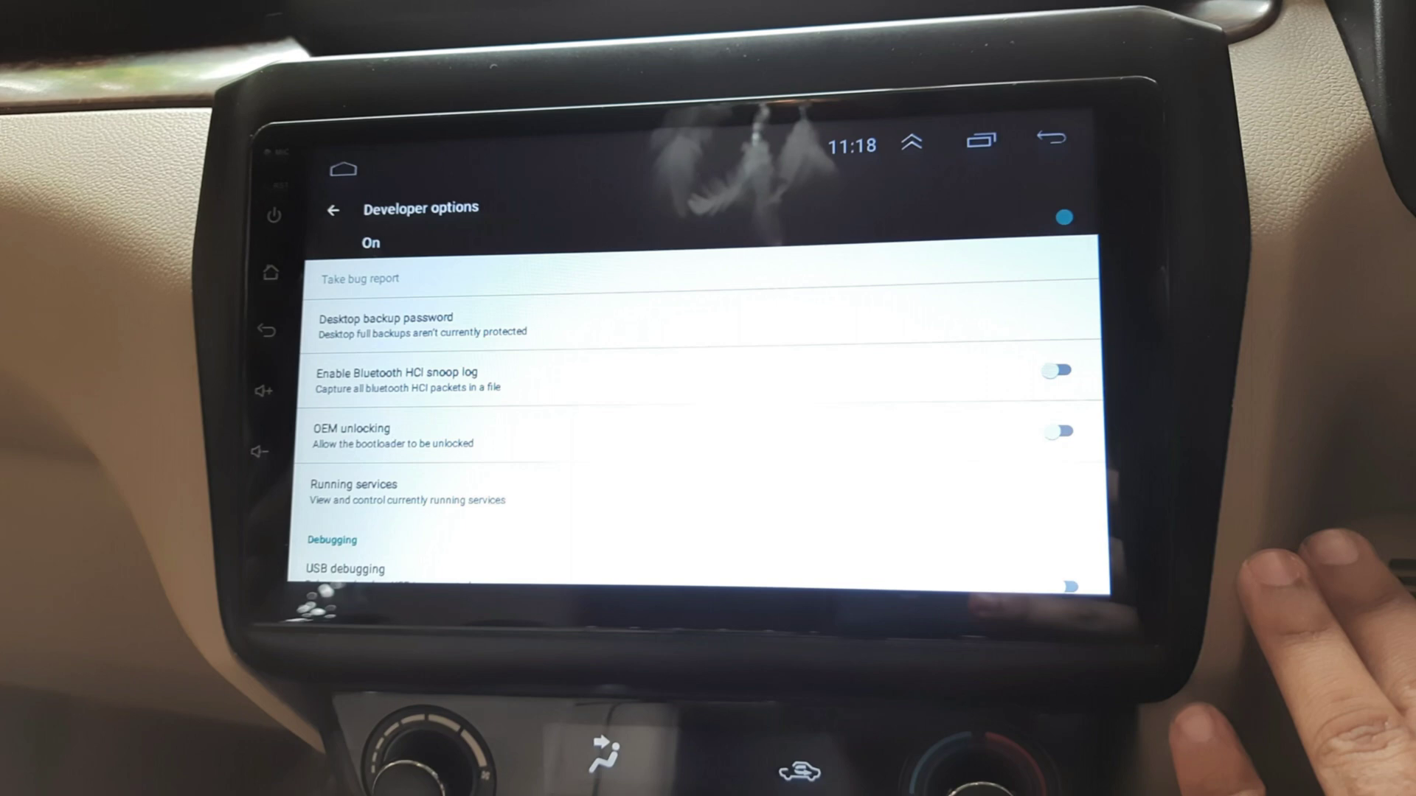